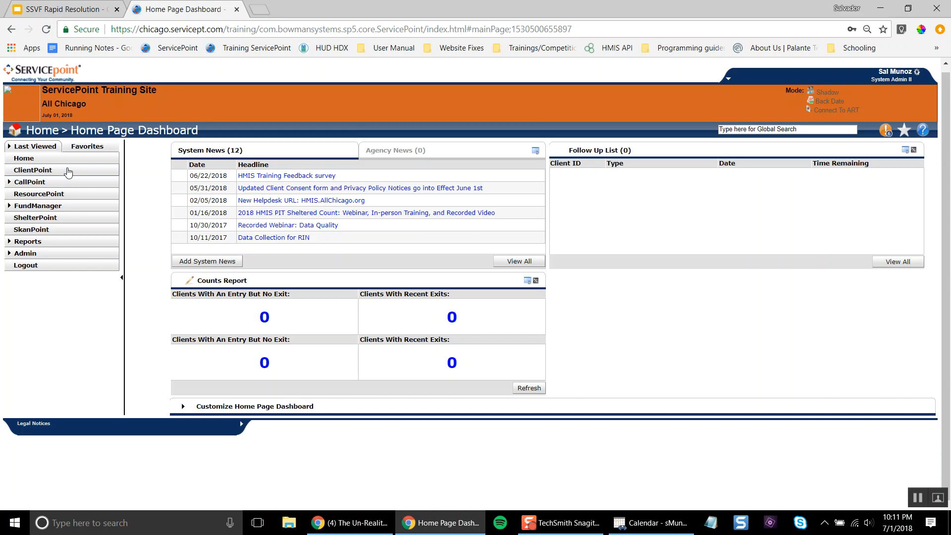
Search ClientPoint for the client by first and last name
left_click(68, 171)
left_click(387, 184)
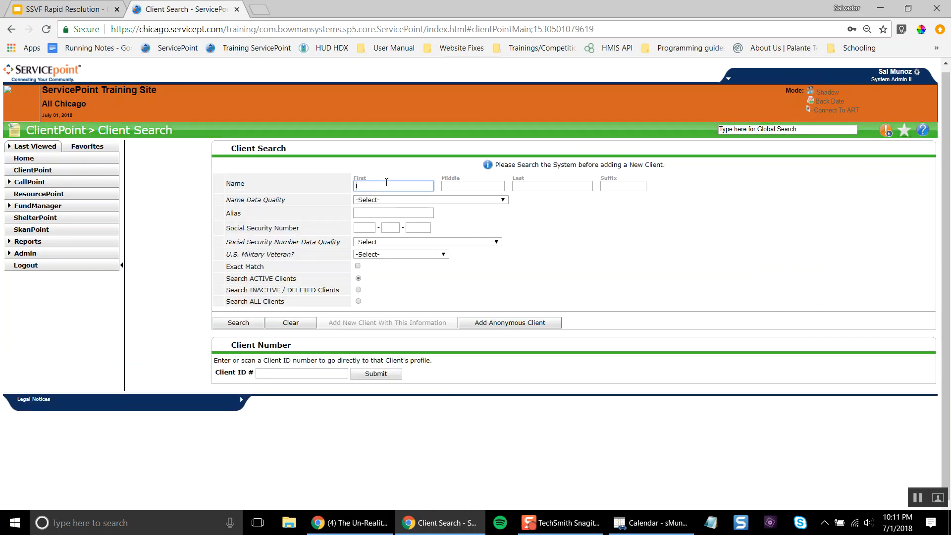
key("Tab")
key("Tab")
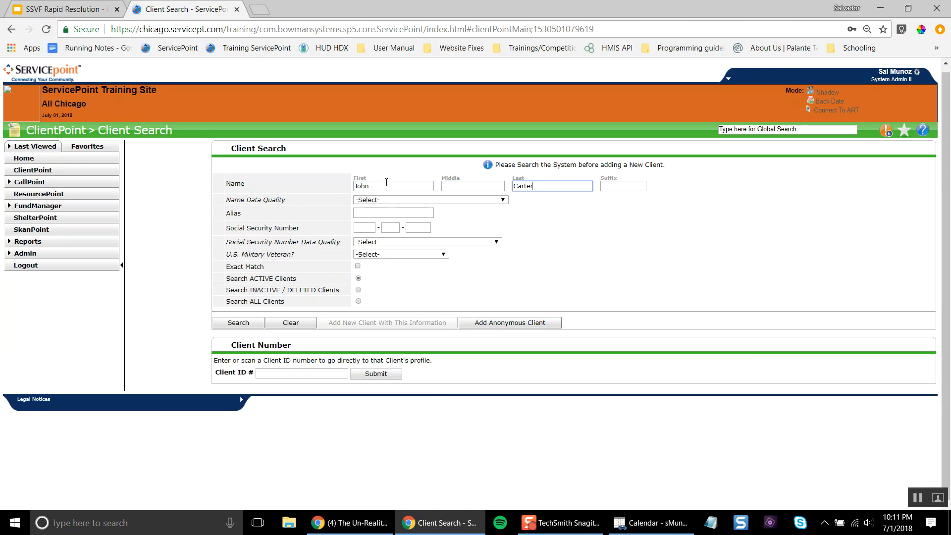
key("Return")
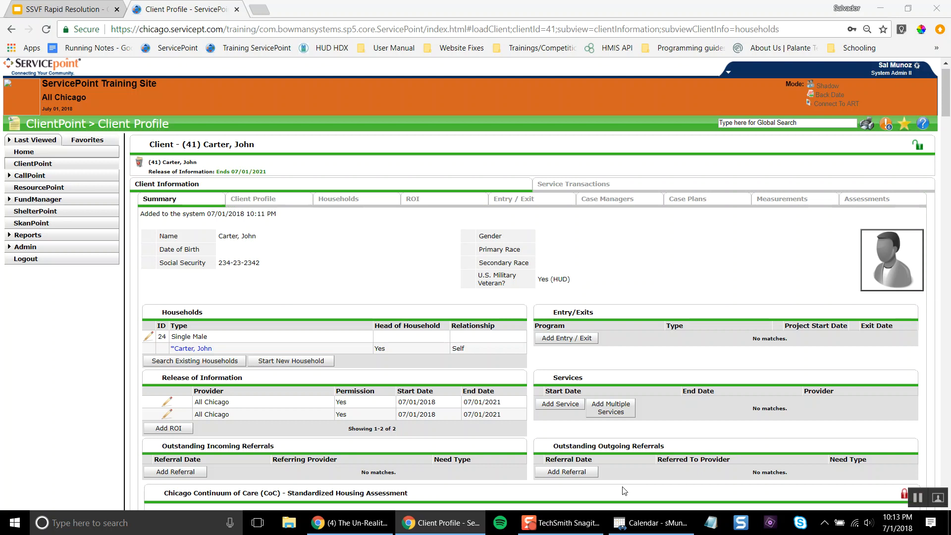
Start a new entry/exit and search providers for 'ssvf', picking the first SSVF result
left_click(508, 204)
left_click(249, 268)
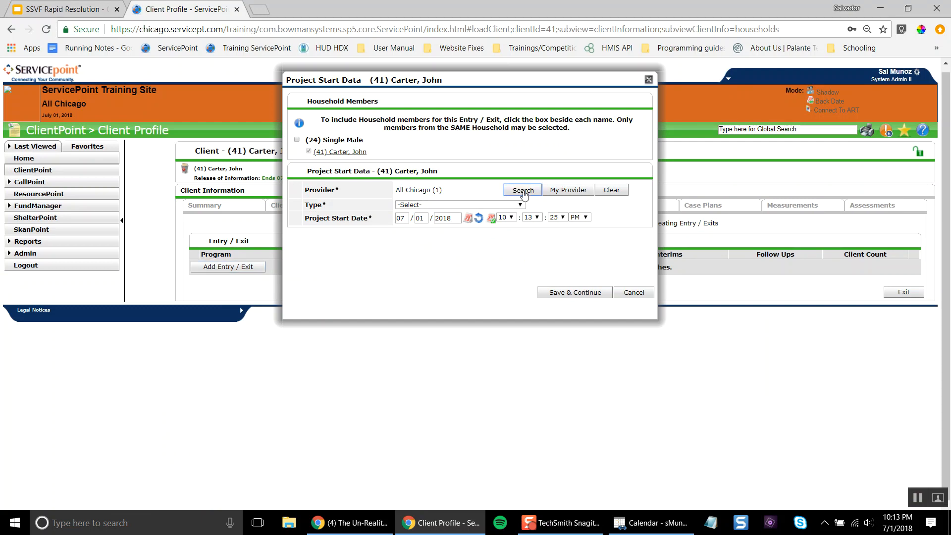
left_click(524, 194)
type("ssvf")
key("Return")
left_click(271, 250)
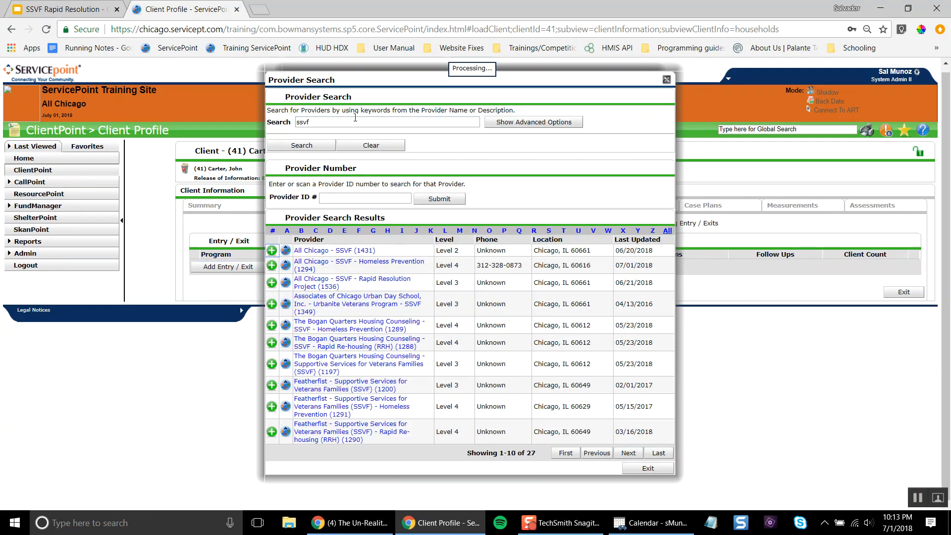
Re-search 'ssvf rapid resolution' and set the provider to All Chicago - SSVF - Rapid Resolution Project (1536)
left_click(524, 191)
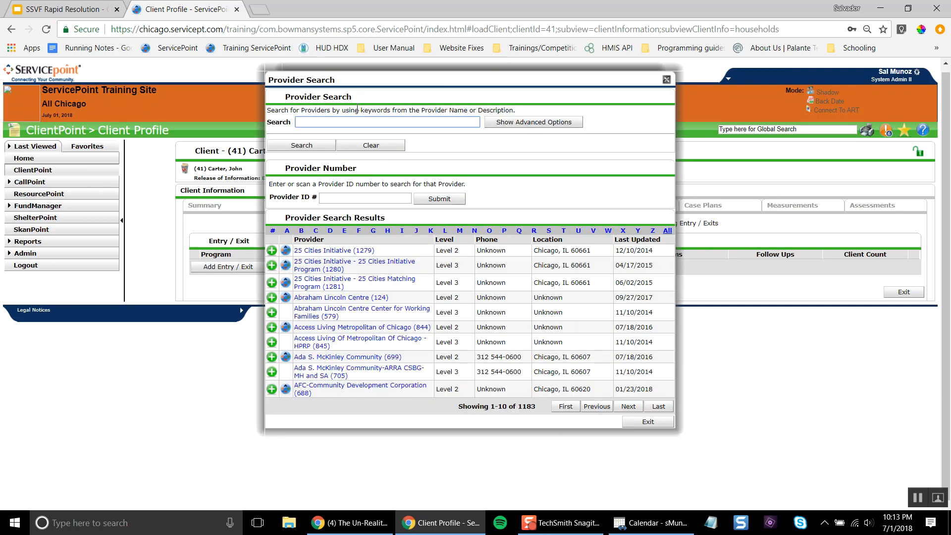
type("ssvf rapid resolution")
key("Return")
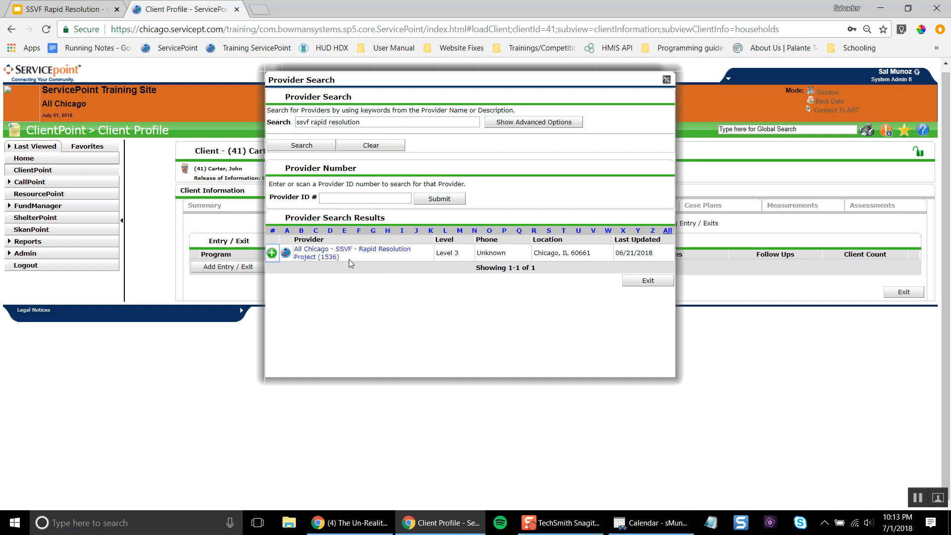
left_click_drag(339, 249, 339, 254)
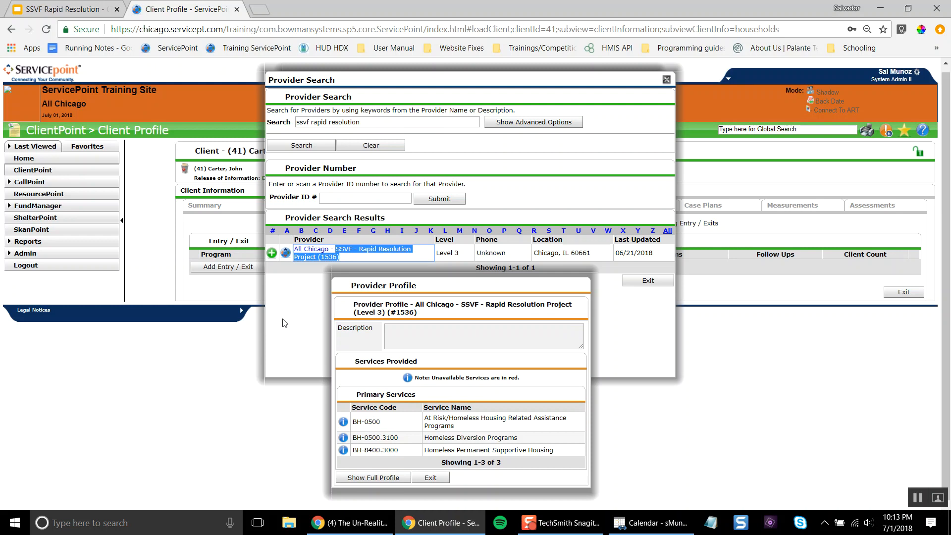
left_click(329, 253)
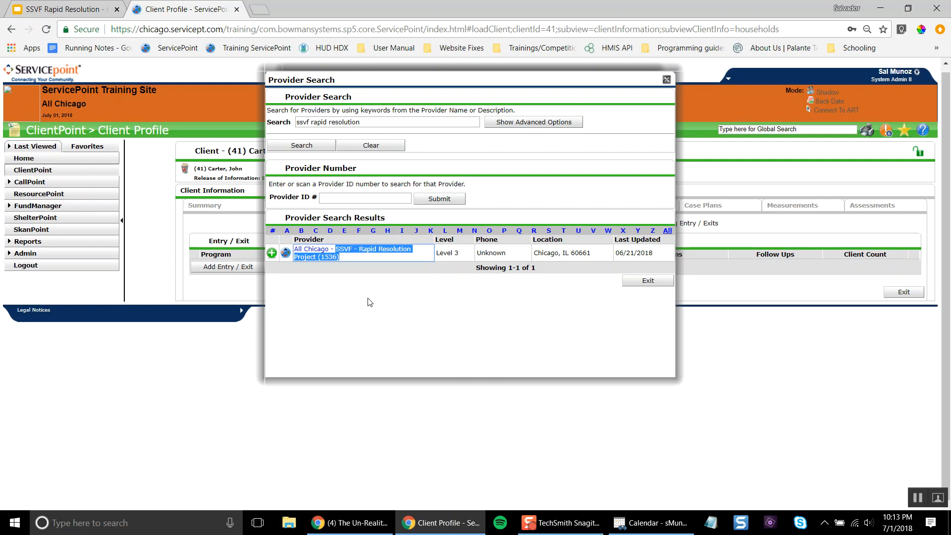
left_click(272, 253)
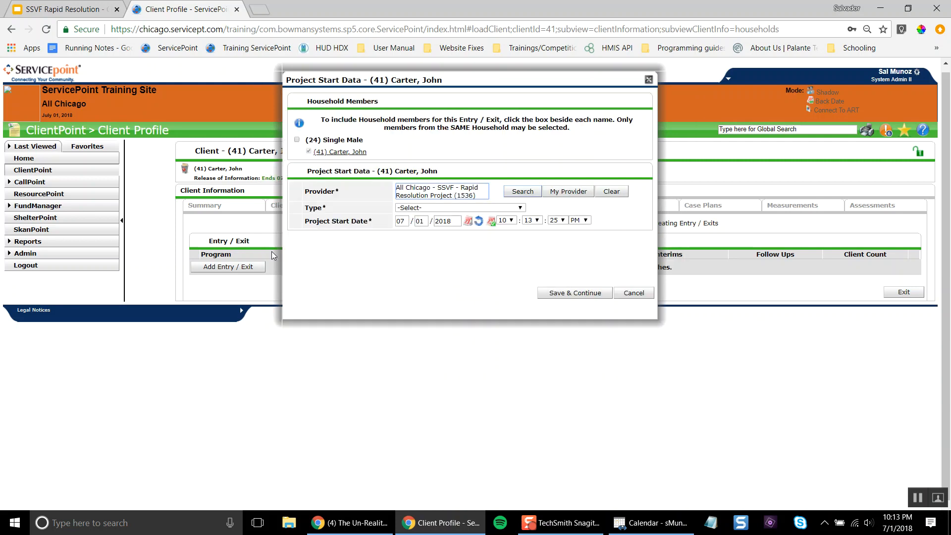
left_click(461, 210)
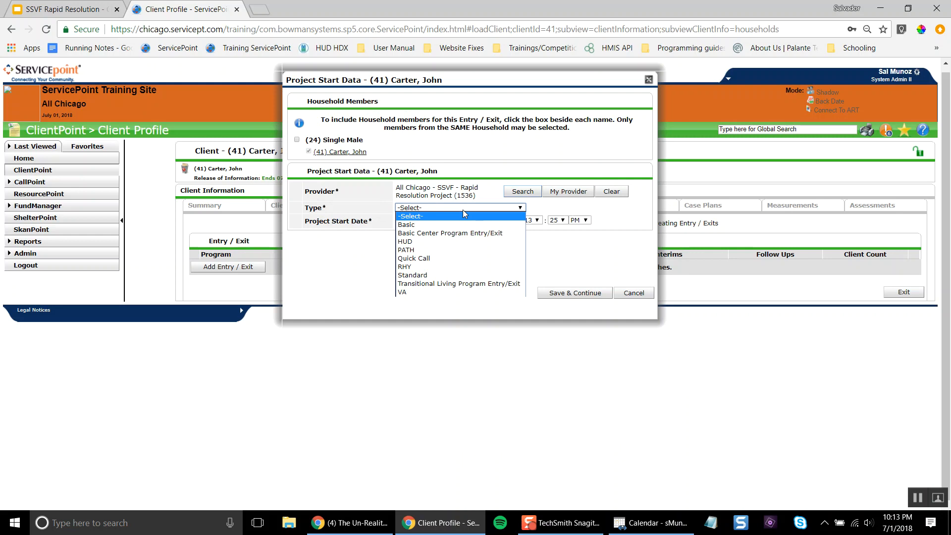
Choose HUD as the type for the 07/01/2018 Rapid Resolution entry
left_click(461, 243)
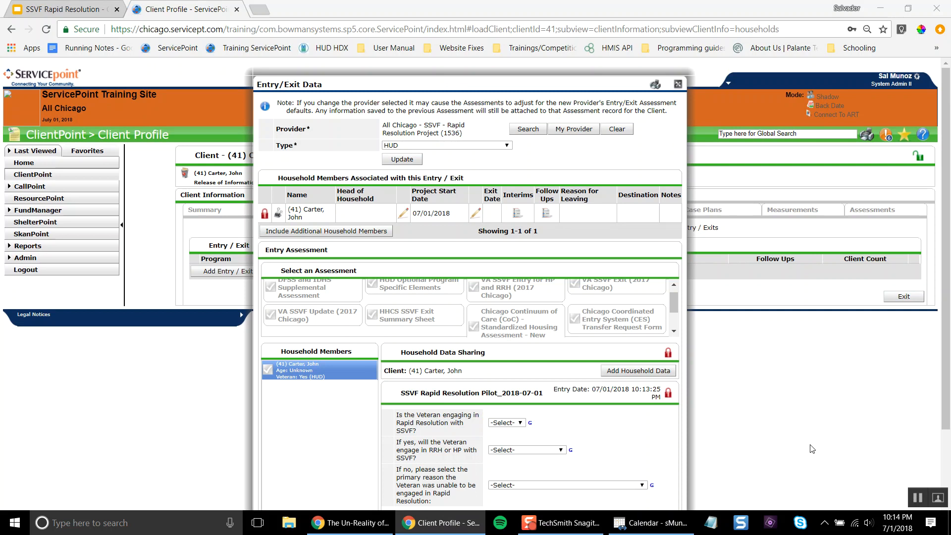
Review the pilot assessment questions and the reasons-for-not-engaging list without choosing one
scroll(770, 469, "down", 2)
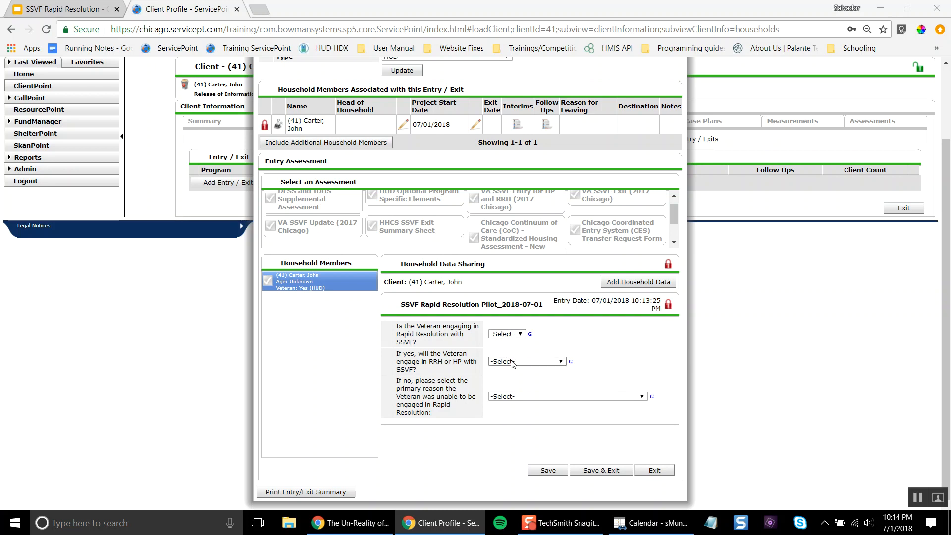
left_click_drag(437, 361, 462, 365)
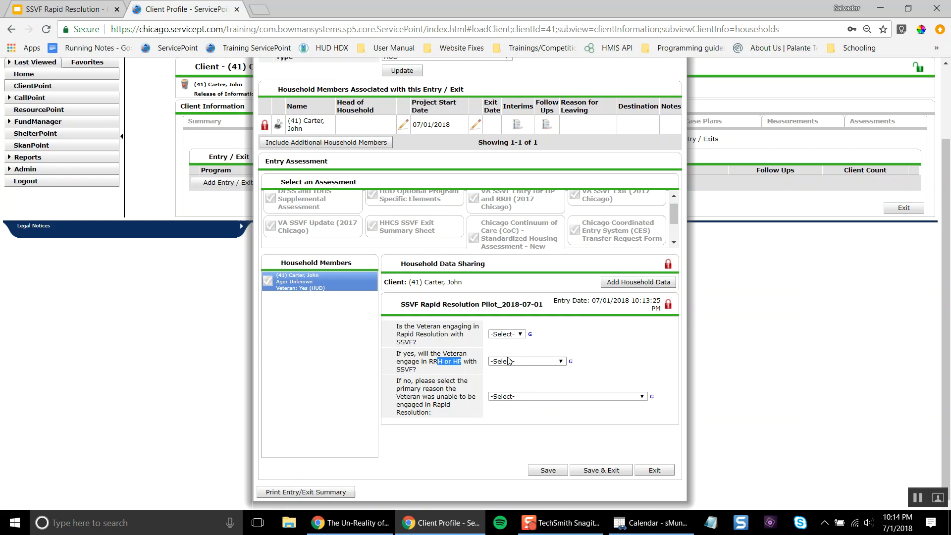
left_click(524, 397)
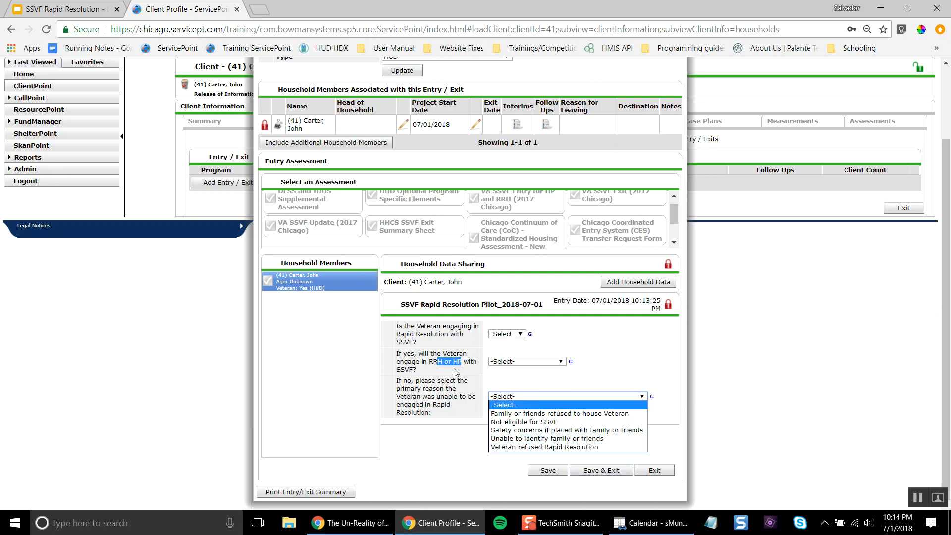
left_click(438, 441)
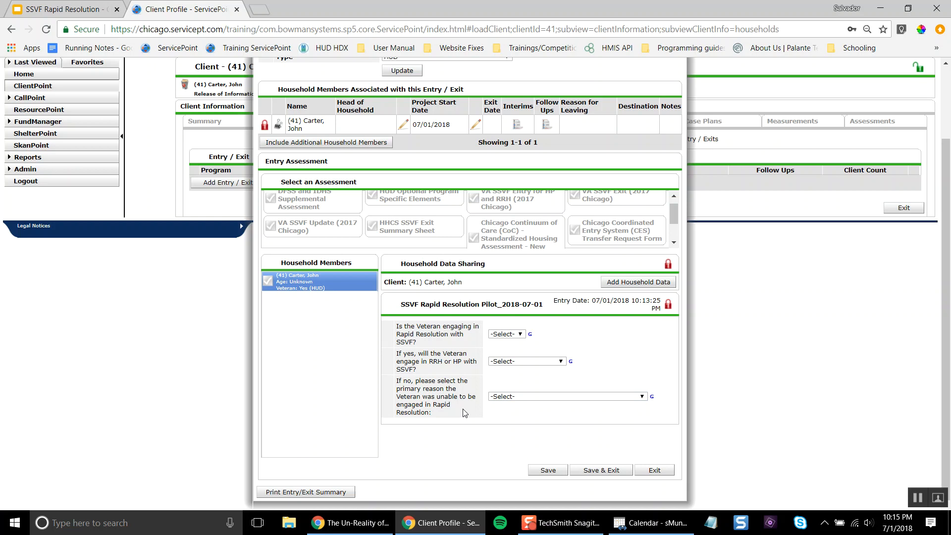
Answer Yes to engaging in Rapid Resolution, choose Homeless Prevention, and save the entry
left_click(504, 335)
left_click(504, 347)
left_click(517, 366)
left_click(518, 380)
left_click_drag(595, 349, 576, 323)
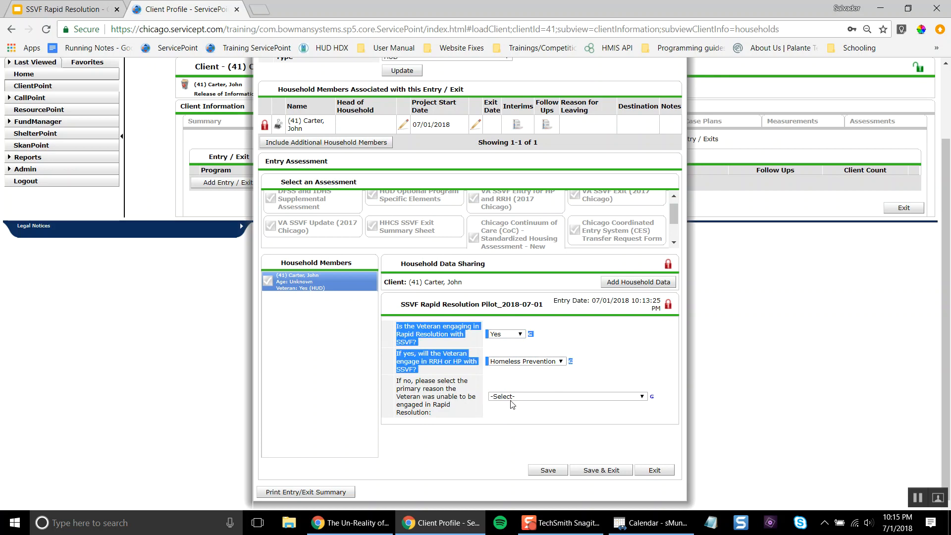
triple_click(461, 397)
left_click(512, 428)
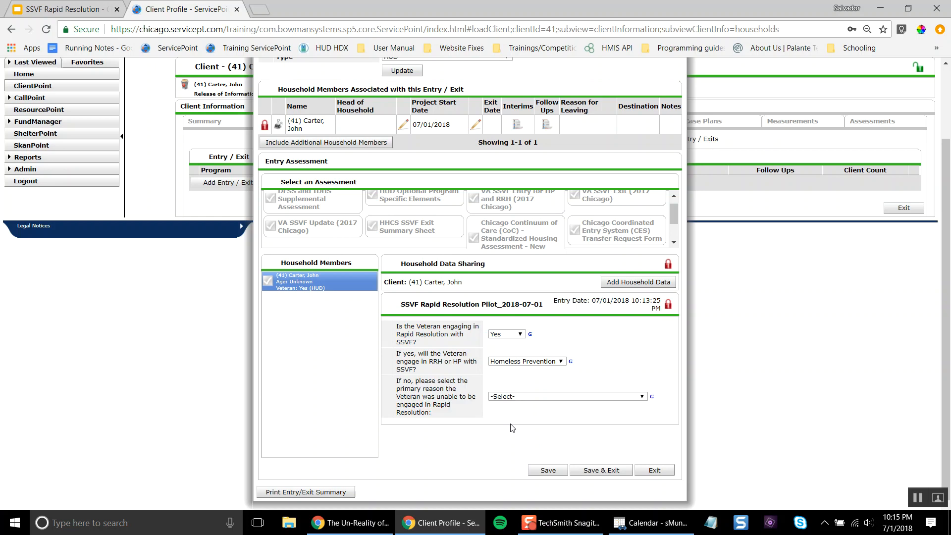
left_click(598, 469)
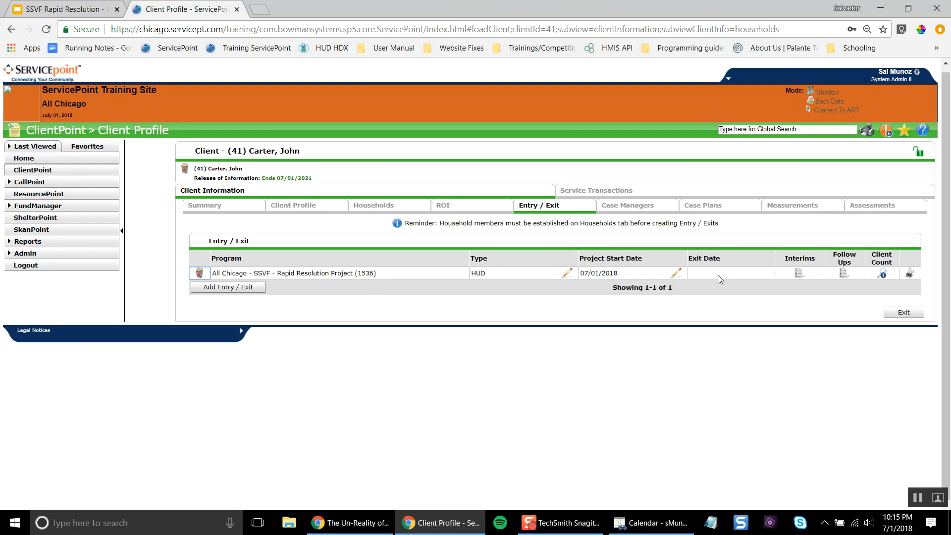
Record a 07/01/2018 exit with destination Staying or living with family, permanent tenure (HUD)
left_click(676, 275)
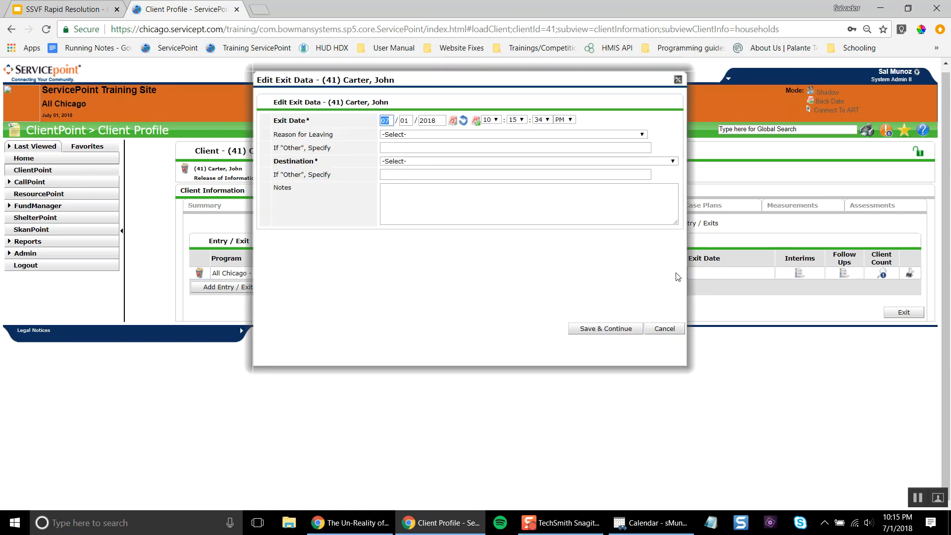
left_click(436, 162)
scroll(504, 311, "down", 4)
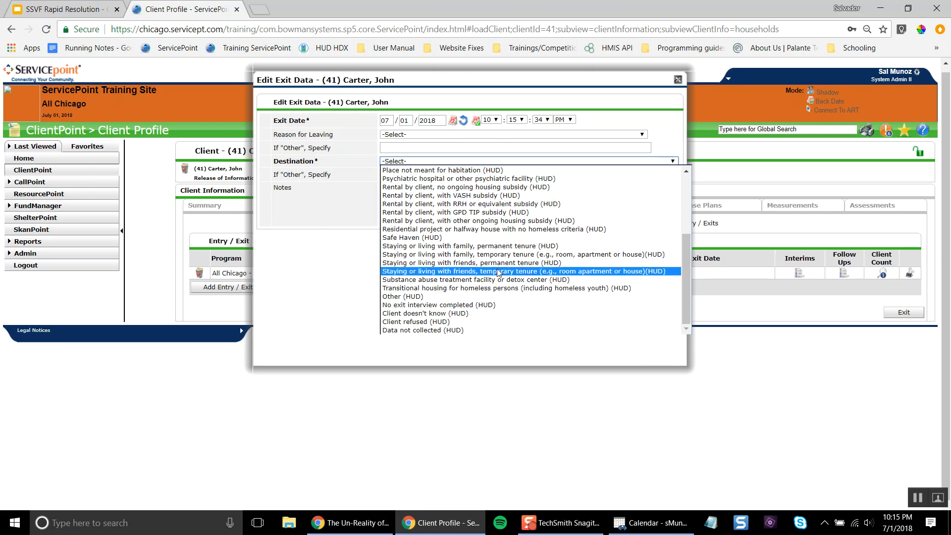
left_click(510, 246)
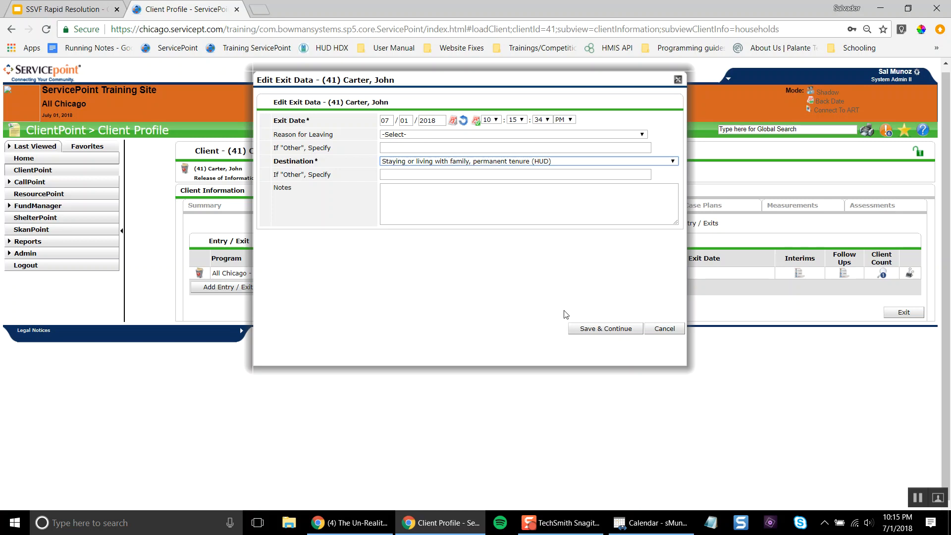
left_click(611, 330)
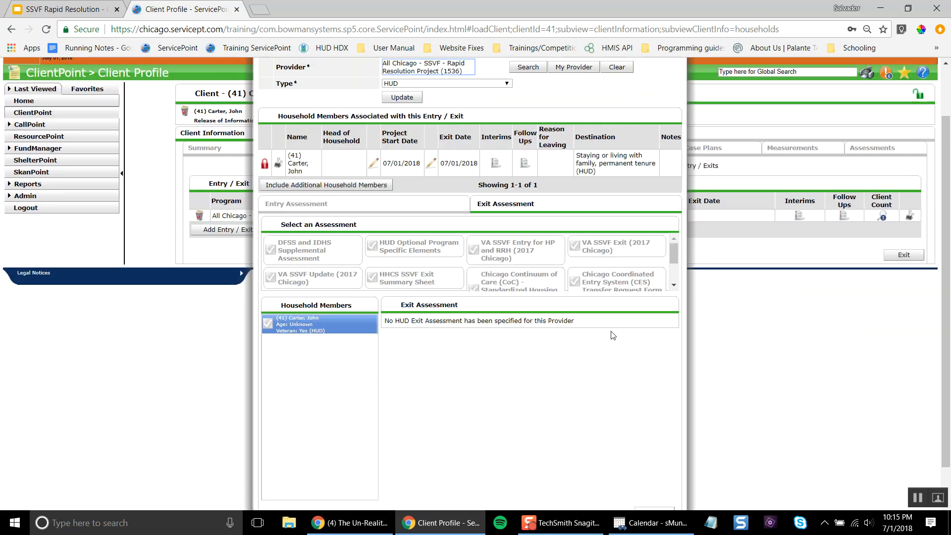
Exit the Entry/Exit Data record so the Rapid Resolution entry shows exit date 07/01/2018
scroll(630, 422, "down", 2)
left_click(654, 471)
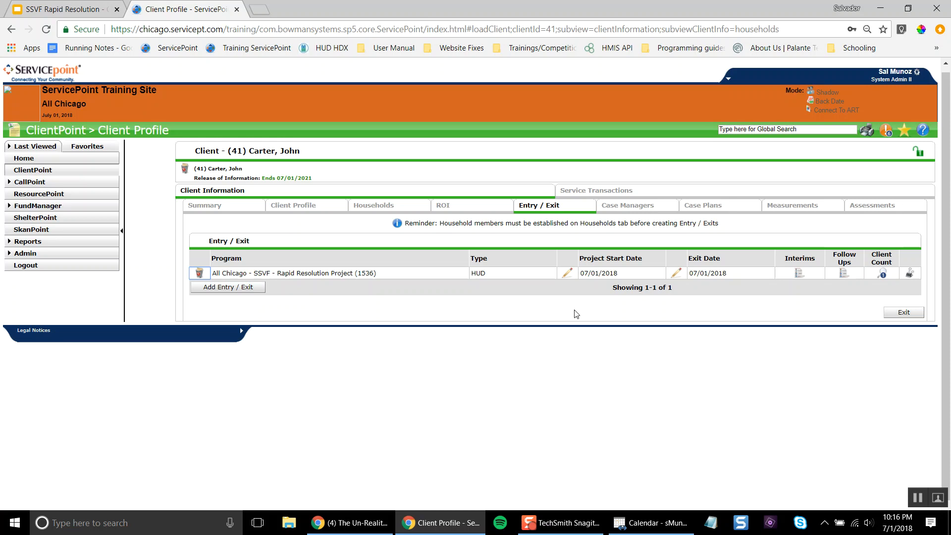
Add a VA-type entry under All Chicago - SSVF - Homeless Prevention (1294) and save its start data
left_click(238, 288)
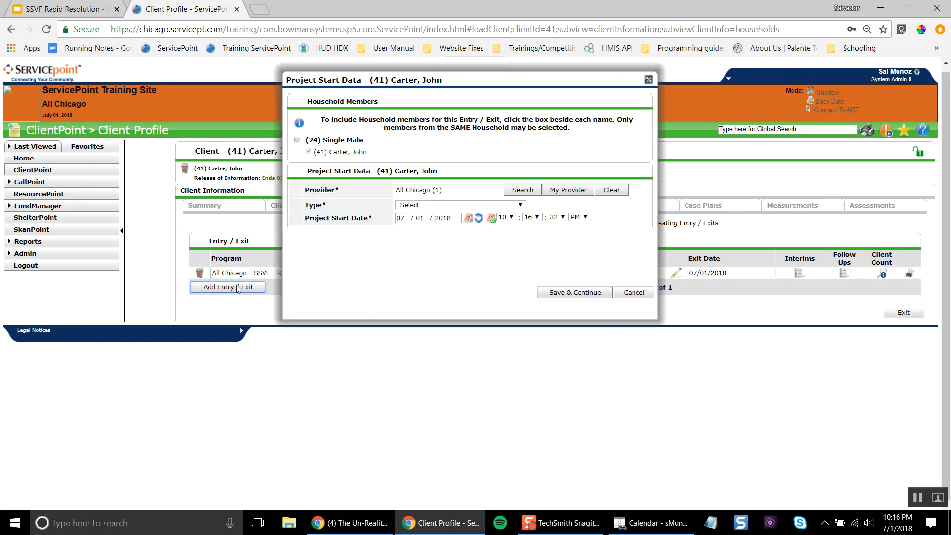
left_click(523, 190)
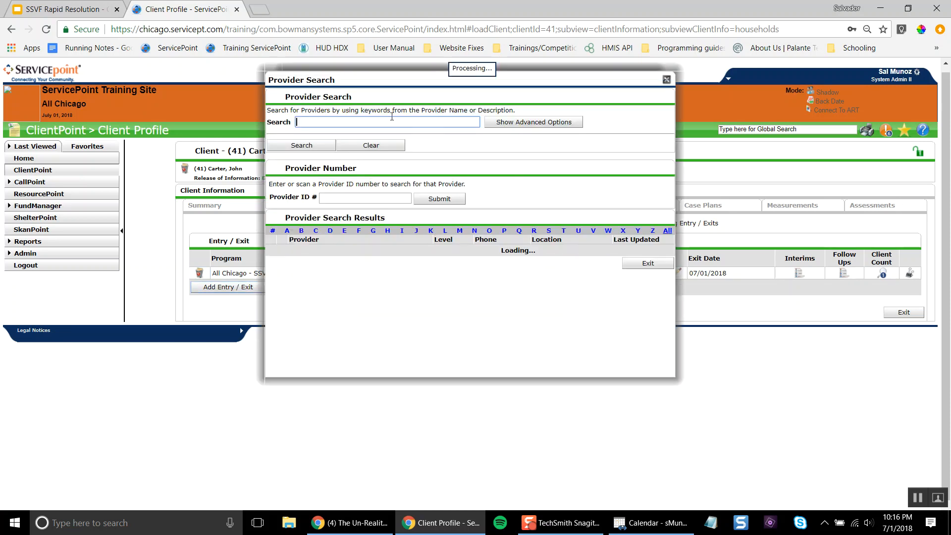
type("all chicago")
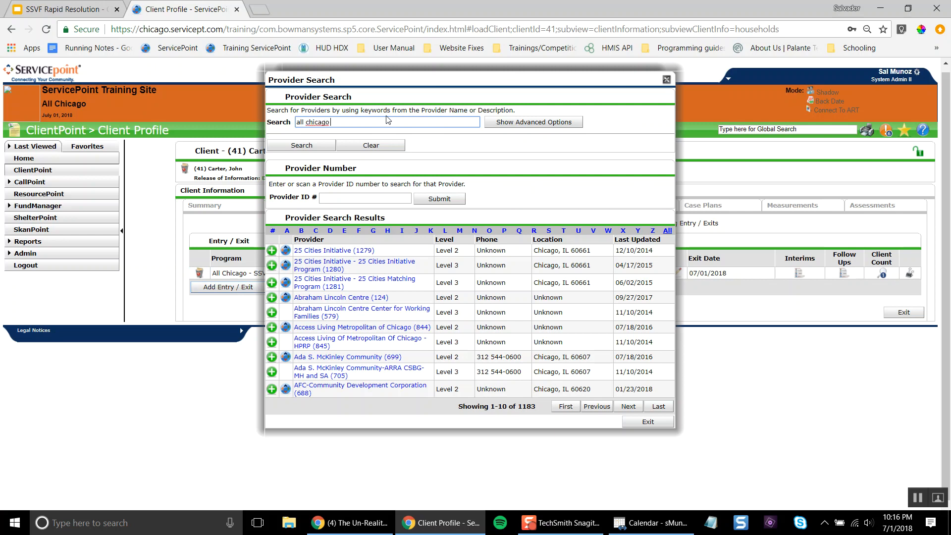
type("homeless prevention")
key("Return")
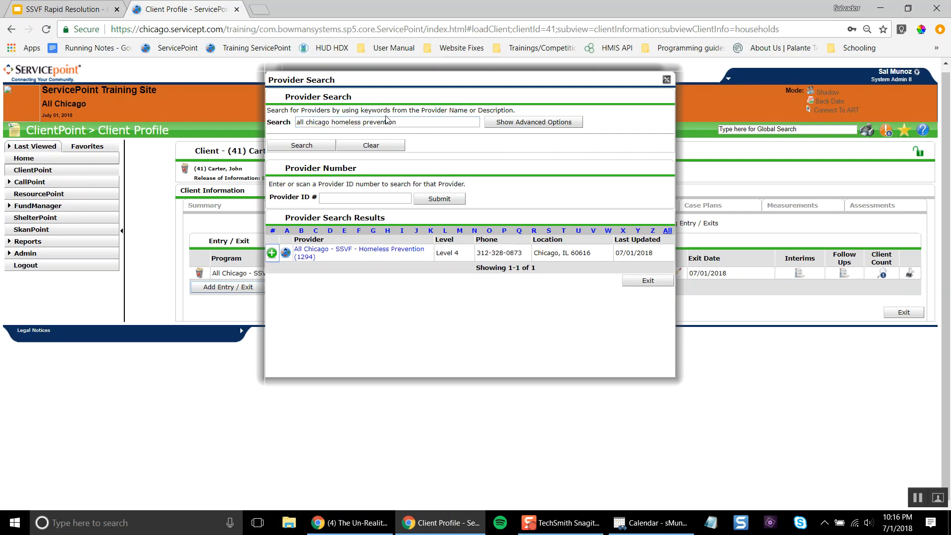
left_click(272, 253)
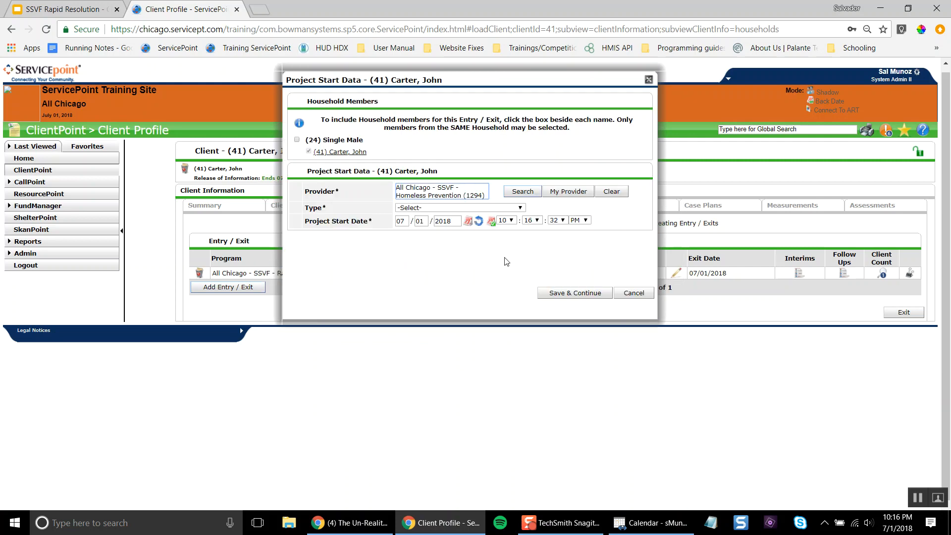
left_click(499, 208)
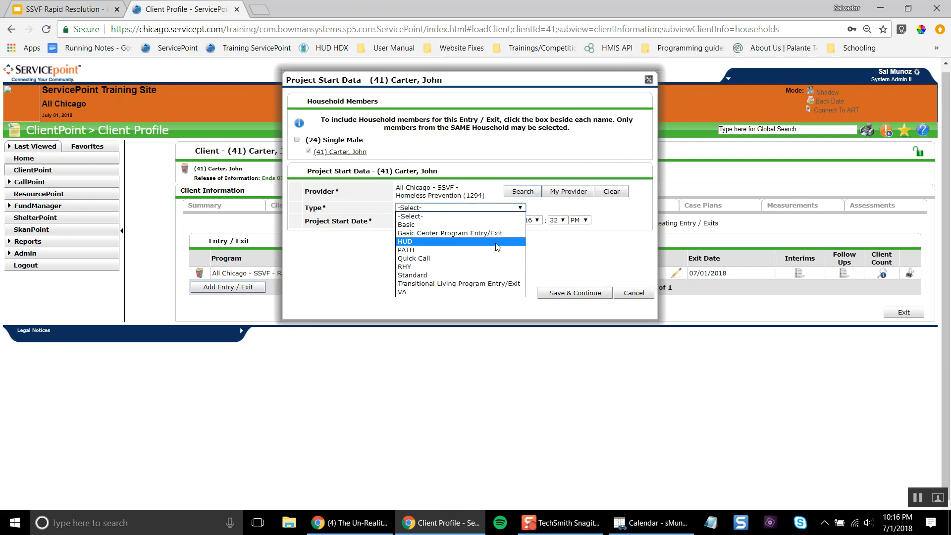
left_click(478, 292)
left_click(550, 293)
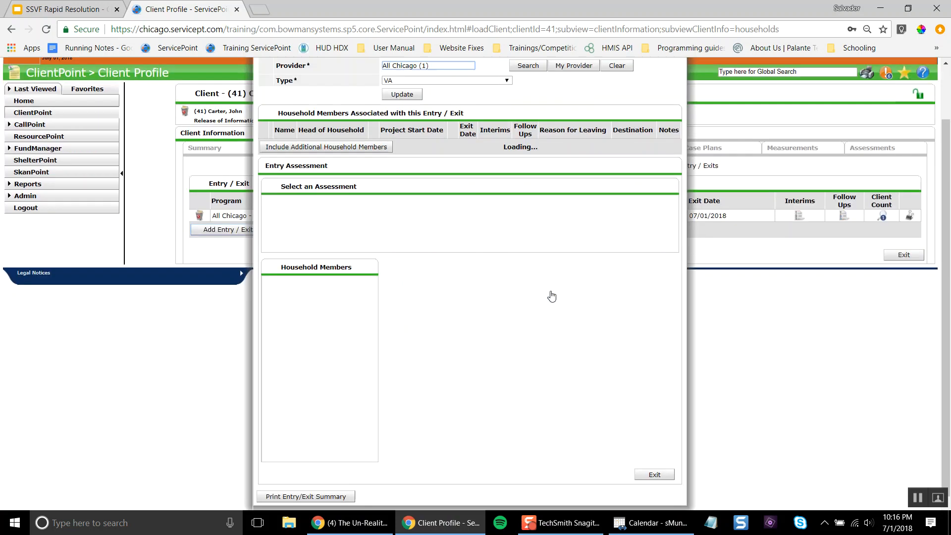
scroll(587, 447, "down", 20)
Save the Homeless Prevention entry, decline the encouraged answers, and review both SSVF entry rows
left_click(716, 470)
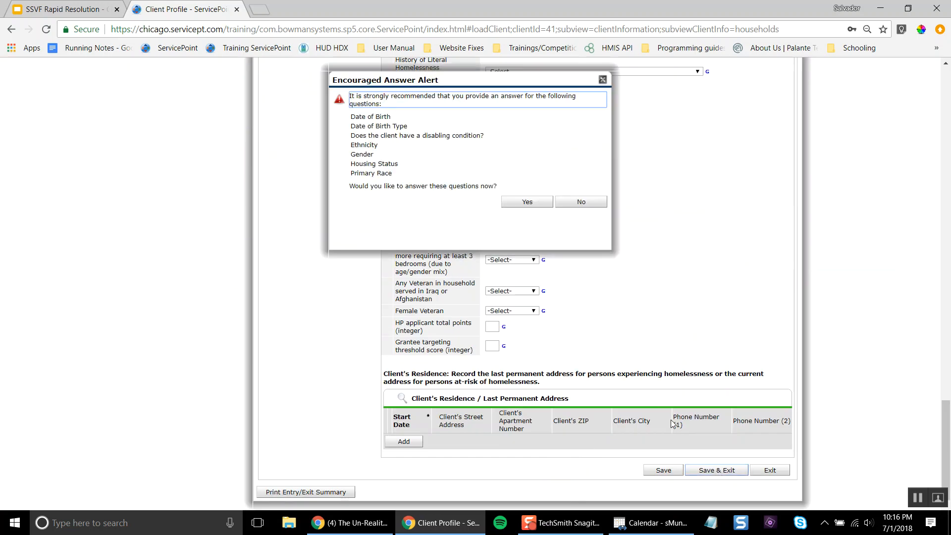
left_click(579, 204)
left_click(625, 285)
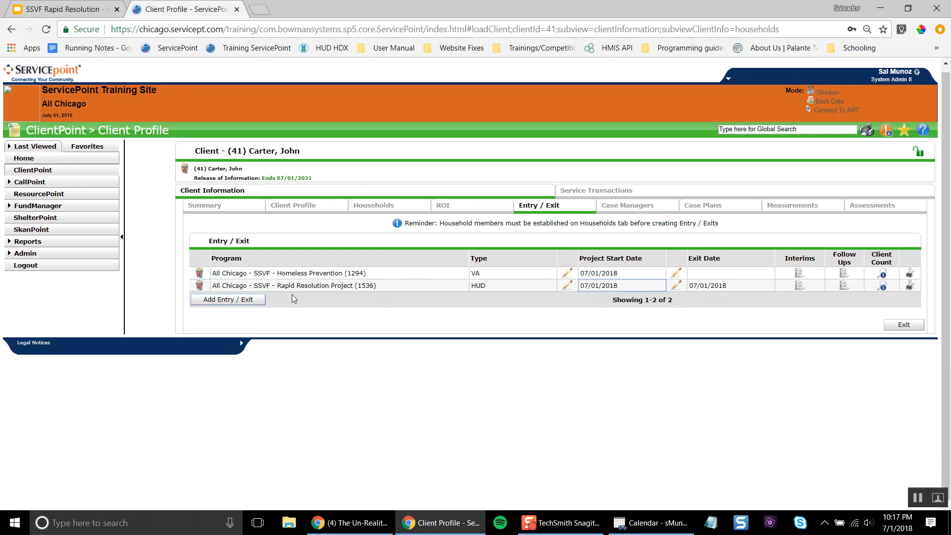
left_click_drag(277, 285, 433, 287)
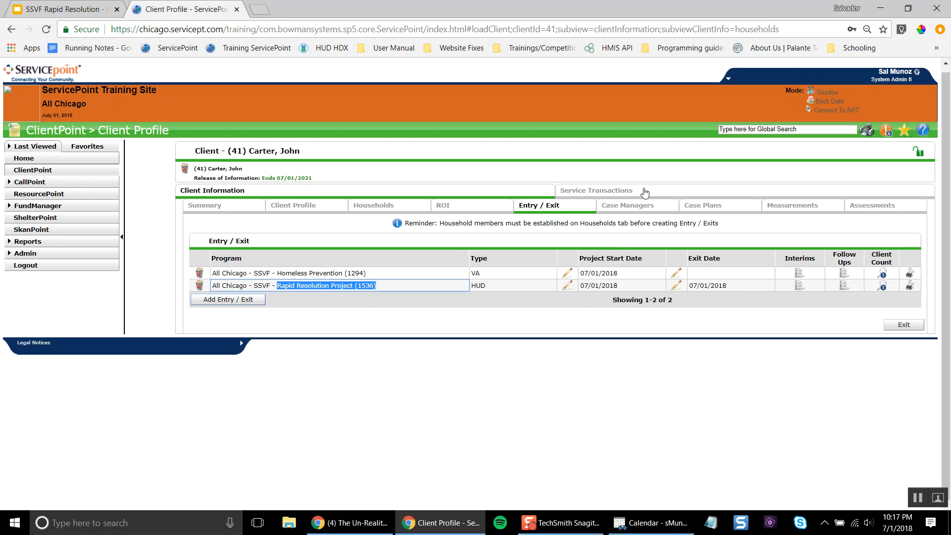
left_click(308, 273)
left_click_drag(308, 272, 218, 274)
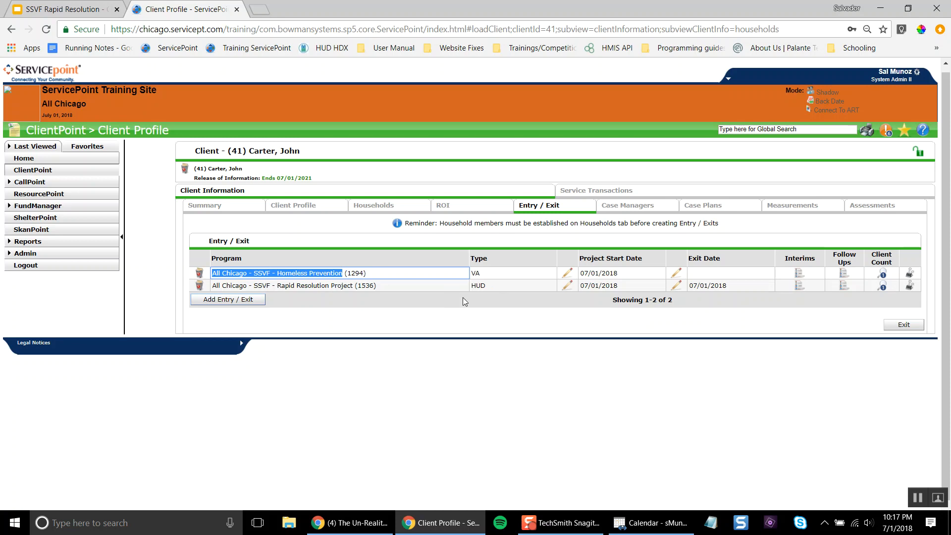
Add a Case/Care Management (PH-1000) service under provider All Chicago - SSVF - Homeless Prevention (1294)
left_click(650, 193)
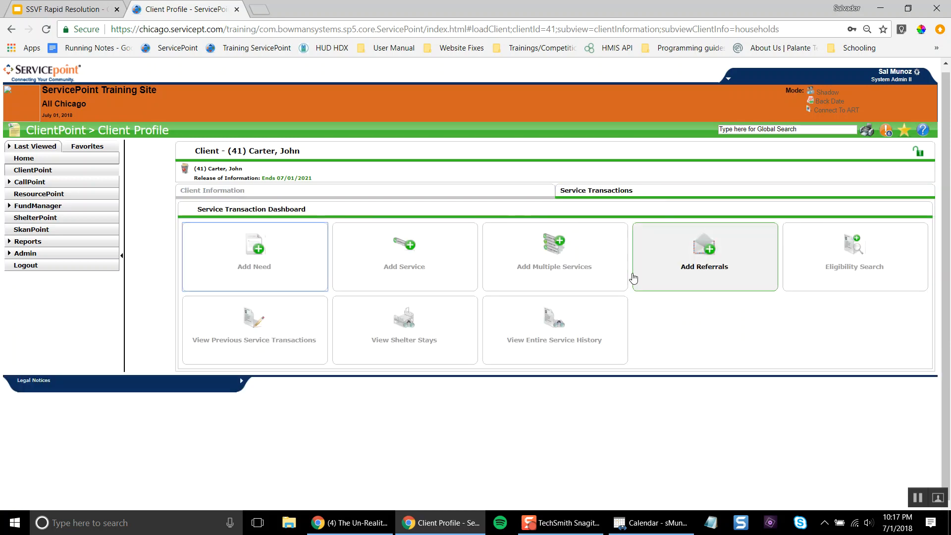
left_click(429, 266)
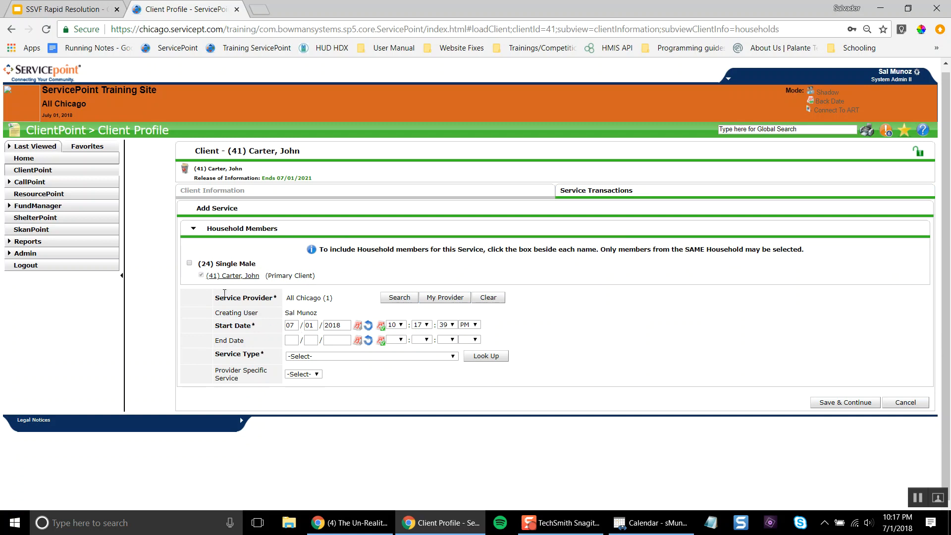
left_click(394, 298)
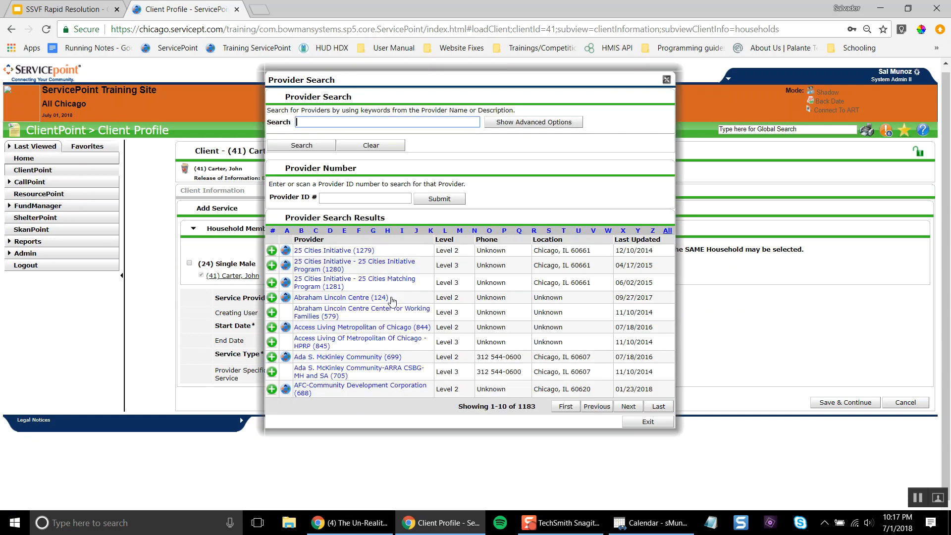
type("all chicago ssvf")
key("Return")
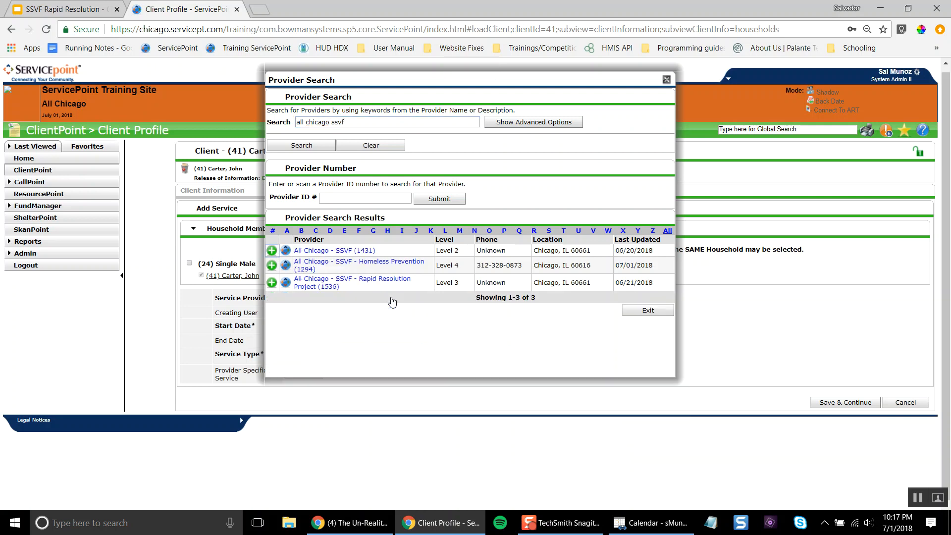
left_click(272, 266)
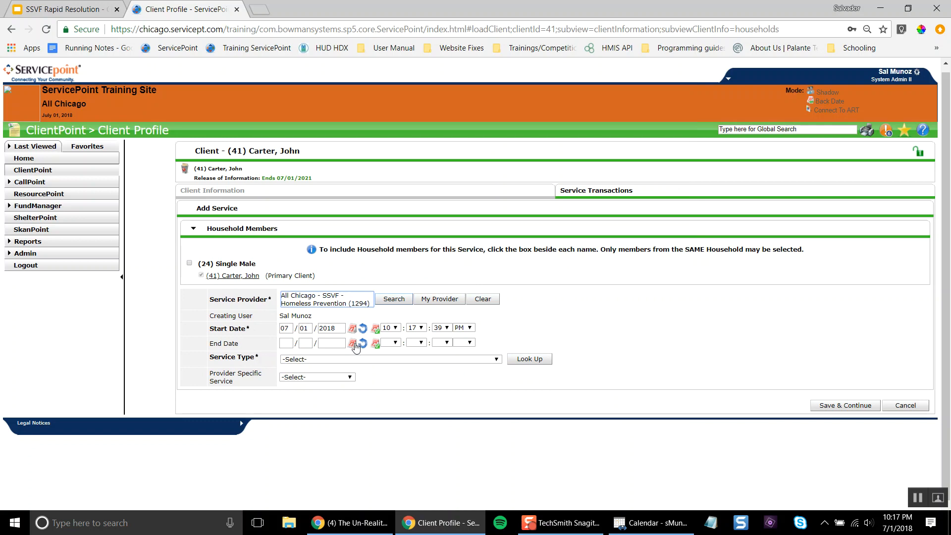
left_click(467, 361)
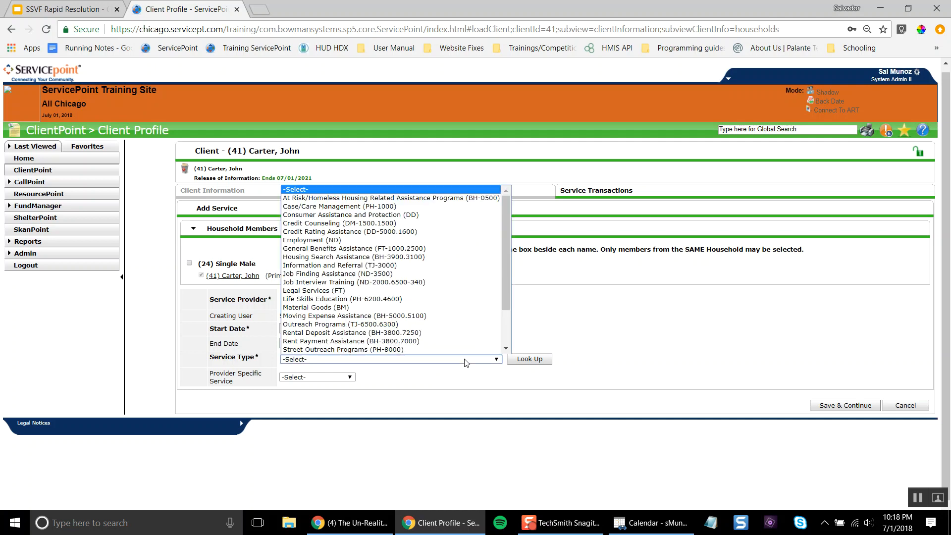
left_click(429, 214)
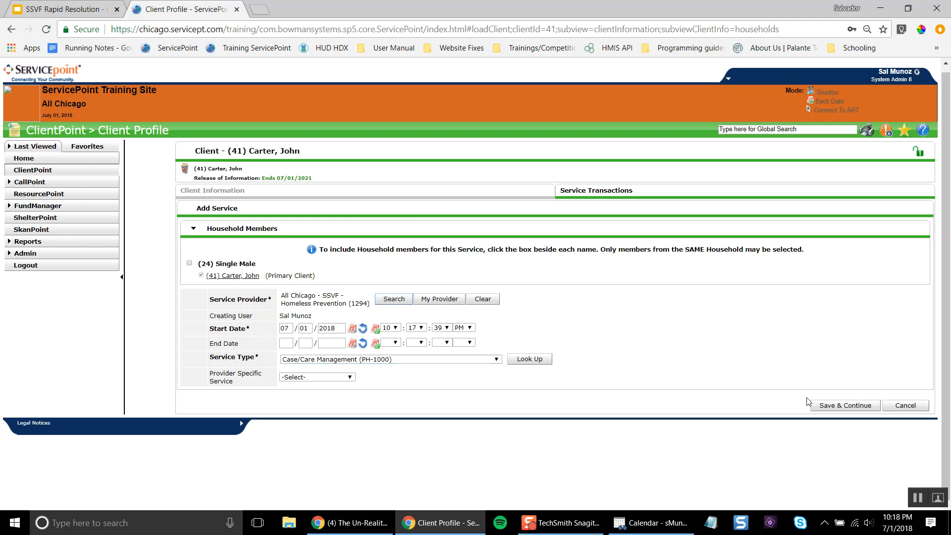
Save the new service and enter 'Rapid Resolution Pilot' as its service notes
left_click(845, 407)
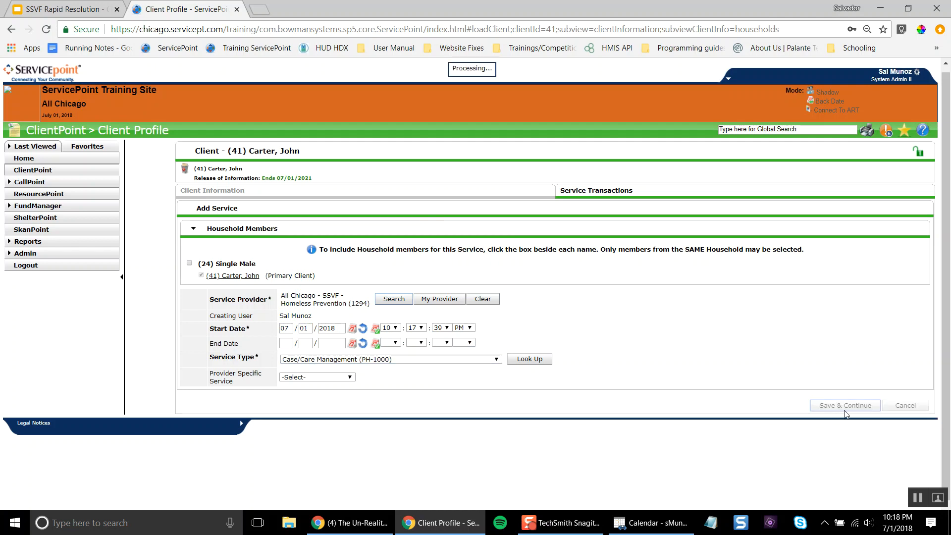
scroll(534, 444, "down", 3)
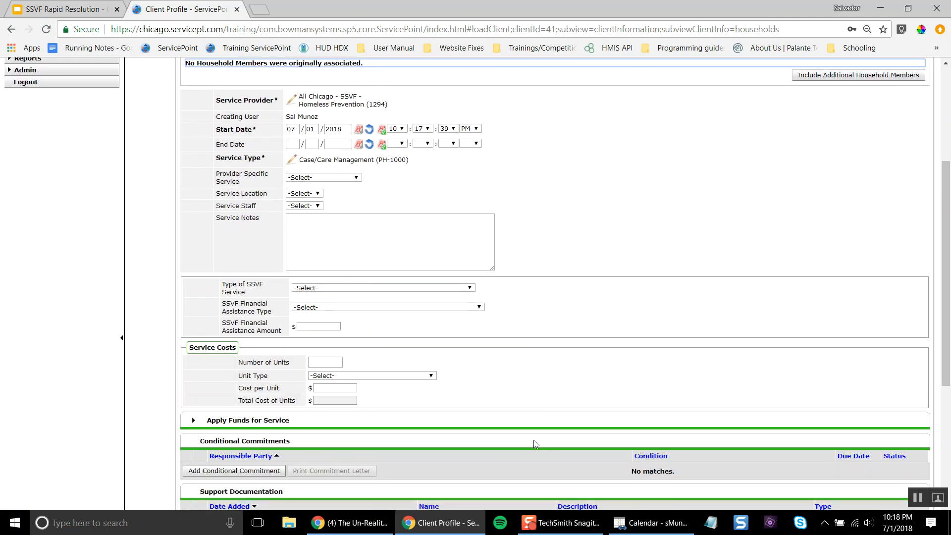
scroll(534, 442, "up", 1)
left_click(335, 300)
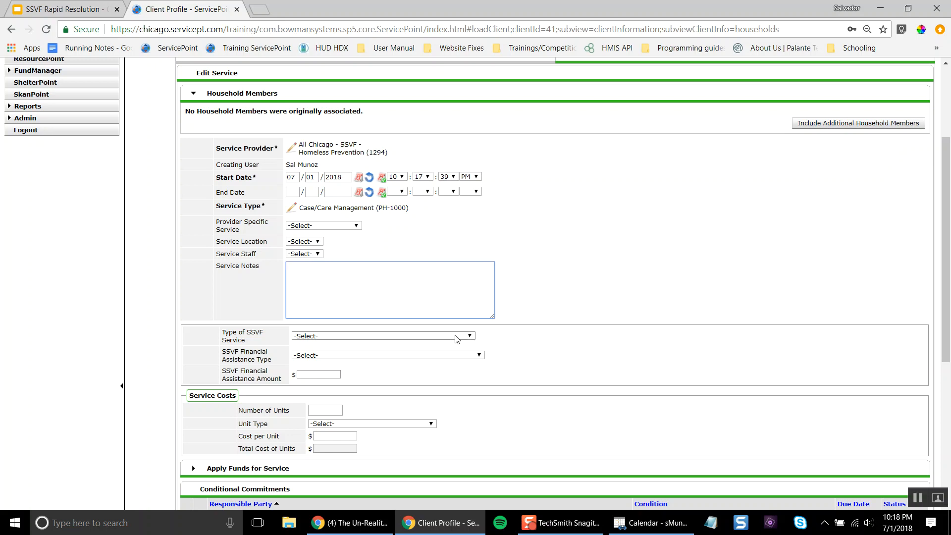
key("ctrl+plus")
key("ctrl+plus")
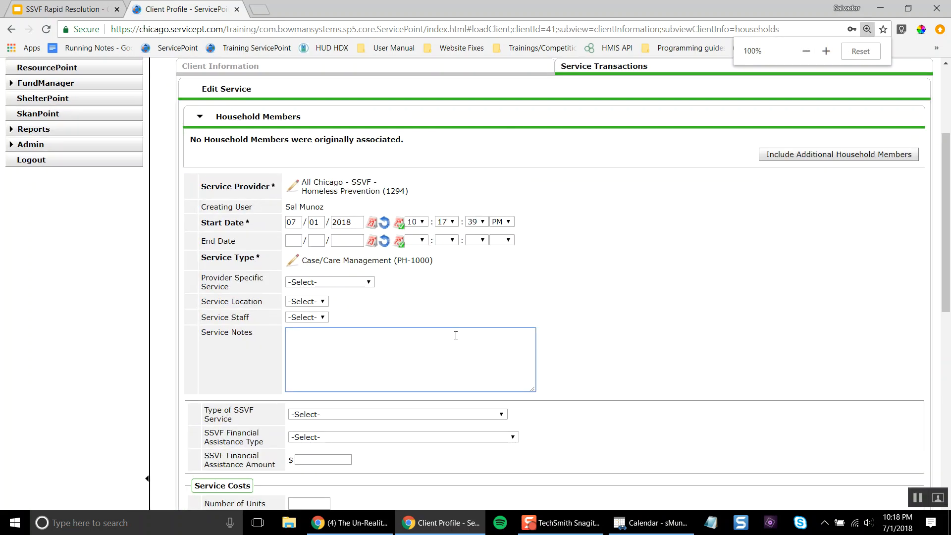
scroll(457, 339, "down", 2)
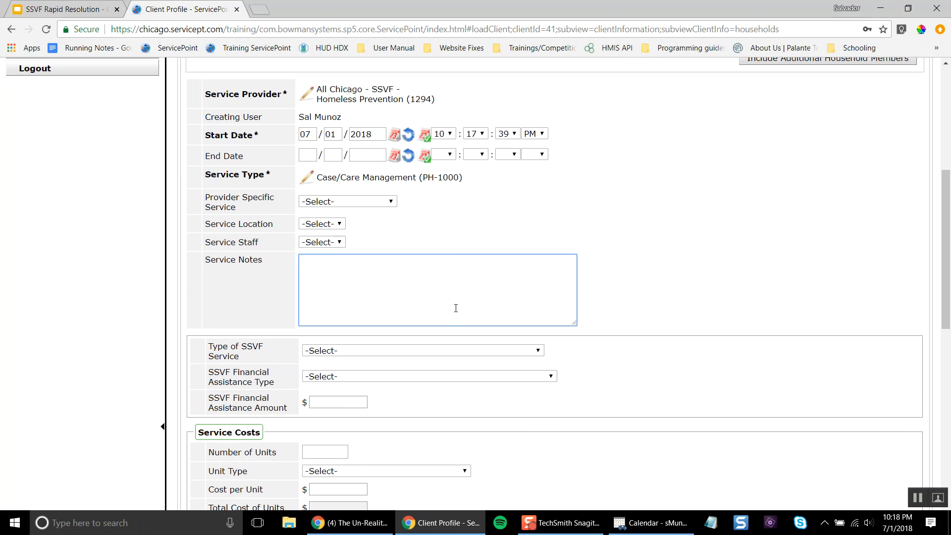
type("Rapid Resolution Pilot")
Set Type of SSVF Service to Other (non-TFA) supportive service approved by VA, described 'Rapid Resolution Pilot'
triple_click(223, 354)
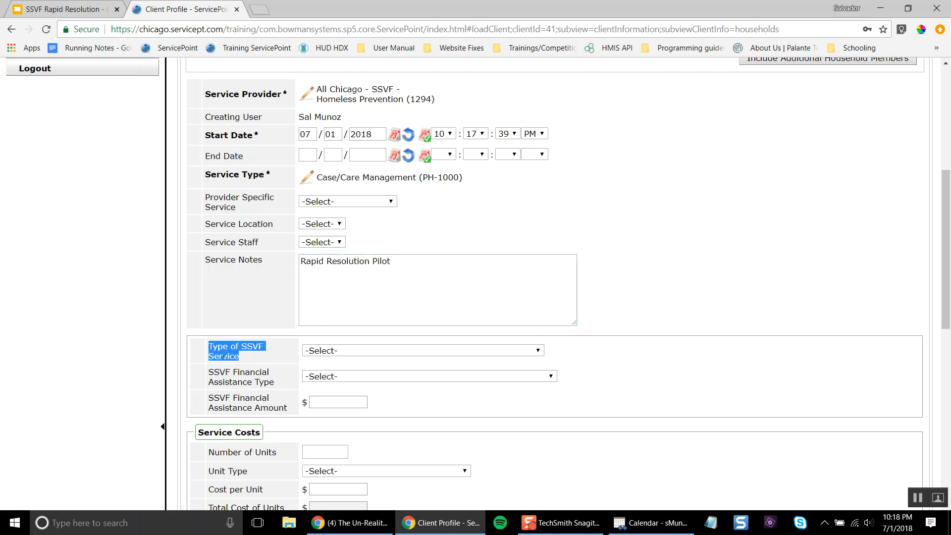
left_click(332, 352)
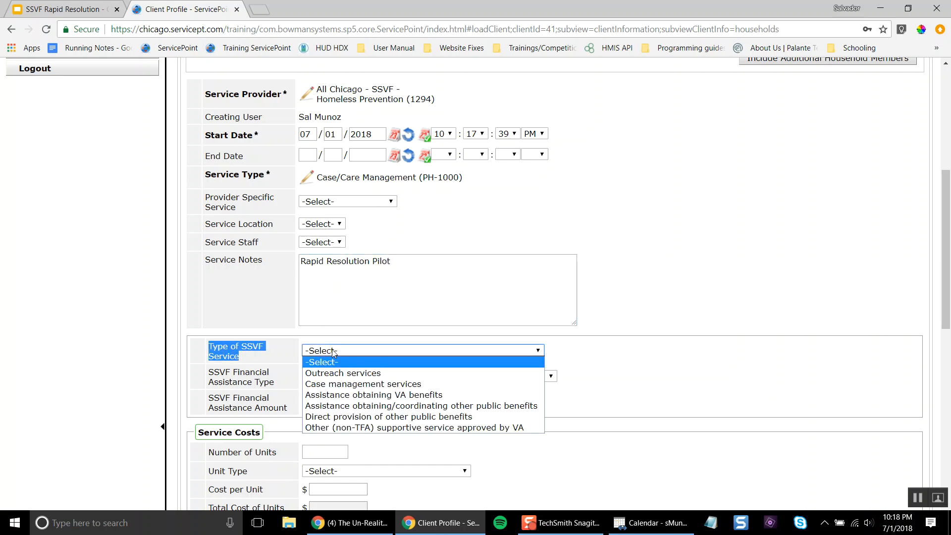
left_click(418, 429)
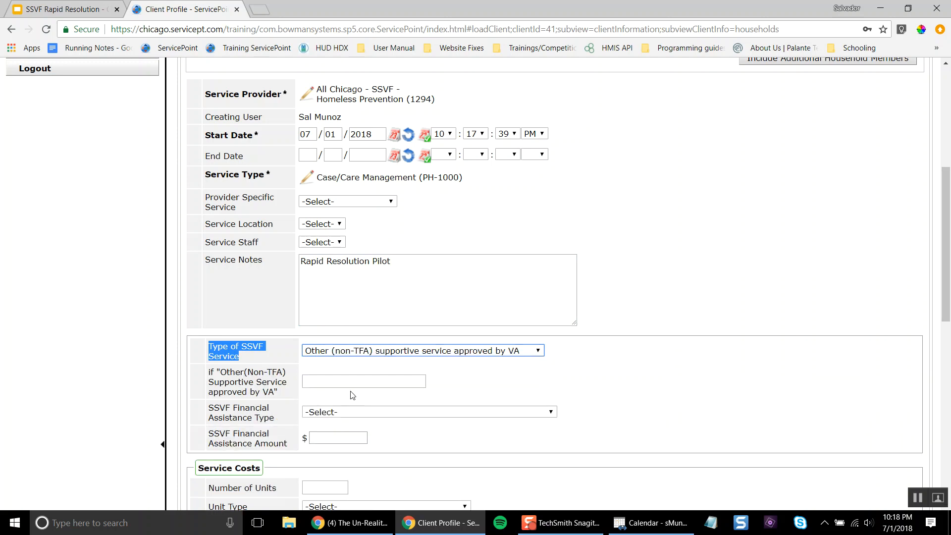
scroll(366, 396, "down", 1)
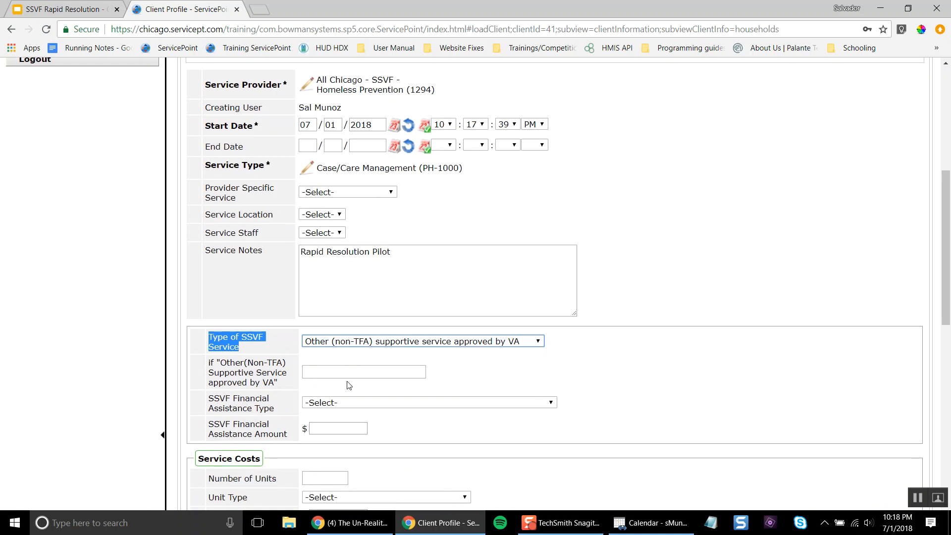
left_click(323, 372)
type("Ra")
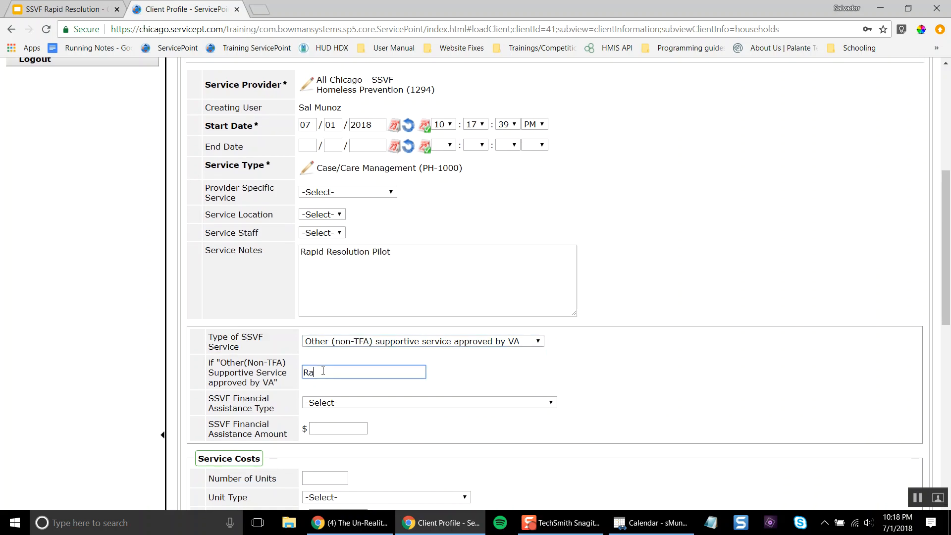
type("pid Resolution Pilot")
left_click(411, 429)
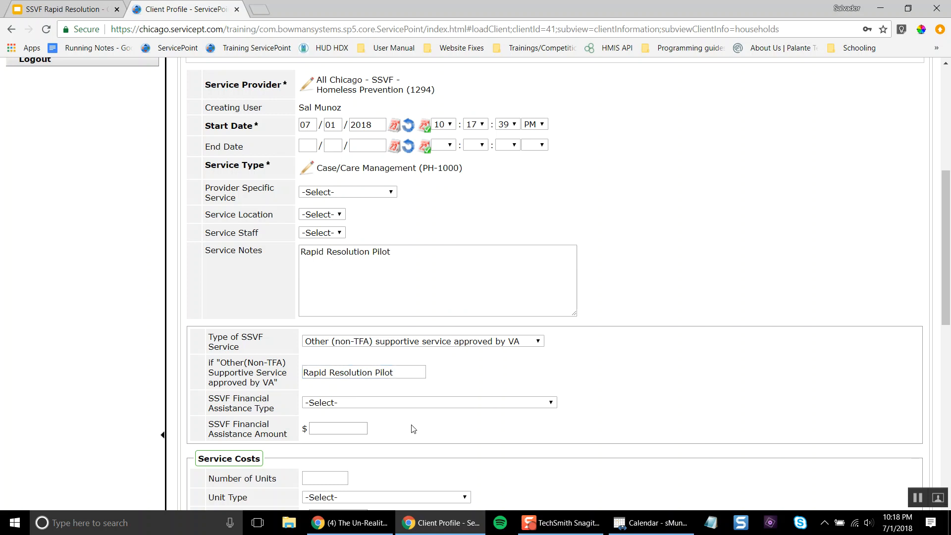
Review the financial assistance fields and the filled-in notes and description
scroll(412, 428, "down", 4)
triple_click(240, 239)
left_click_drag(259, 259, 243, 224)
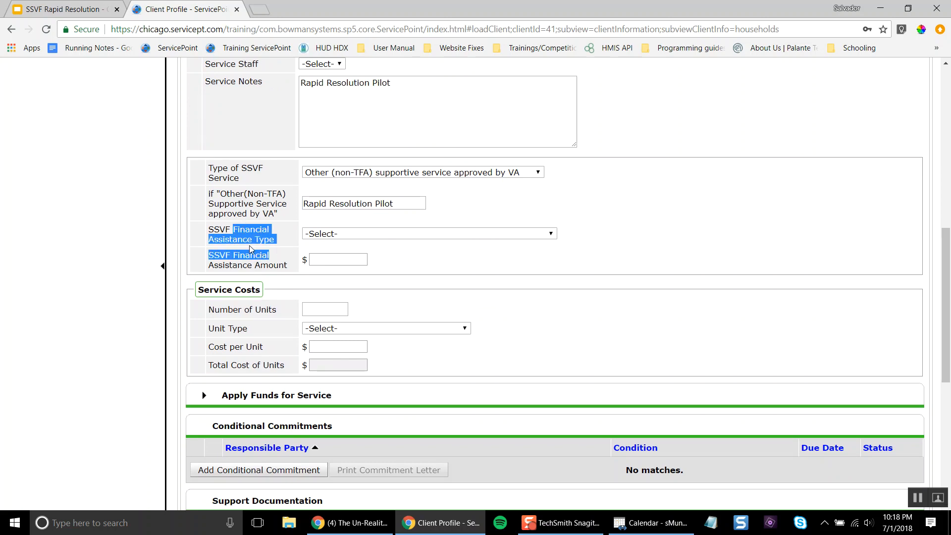
scroll(249, 245, "up", 4)
left_click_drag(192, 250, 505, 376)
left_click(508, 376)
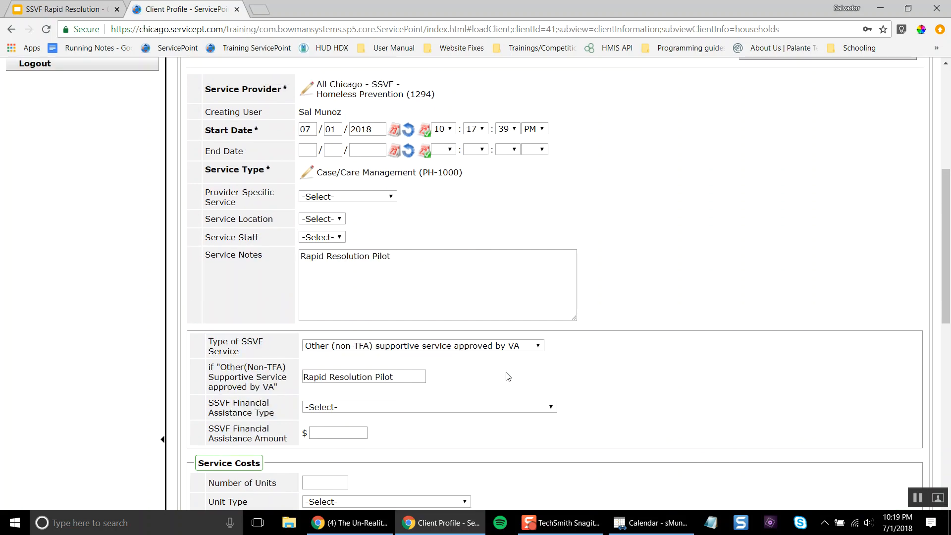
scroll(519, 434, "down", 2)
scroll(519, 434, "down", 8)
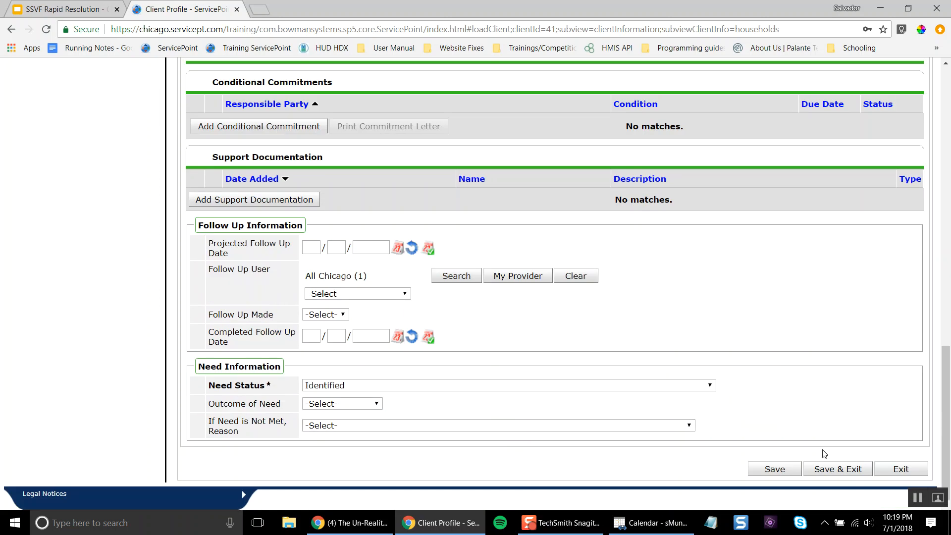
Save the service, return to Entry / Exit, and highlight the Rapid Resolution and Homeless Prevention entries
left_click(838, 470)
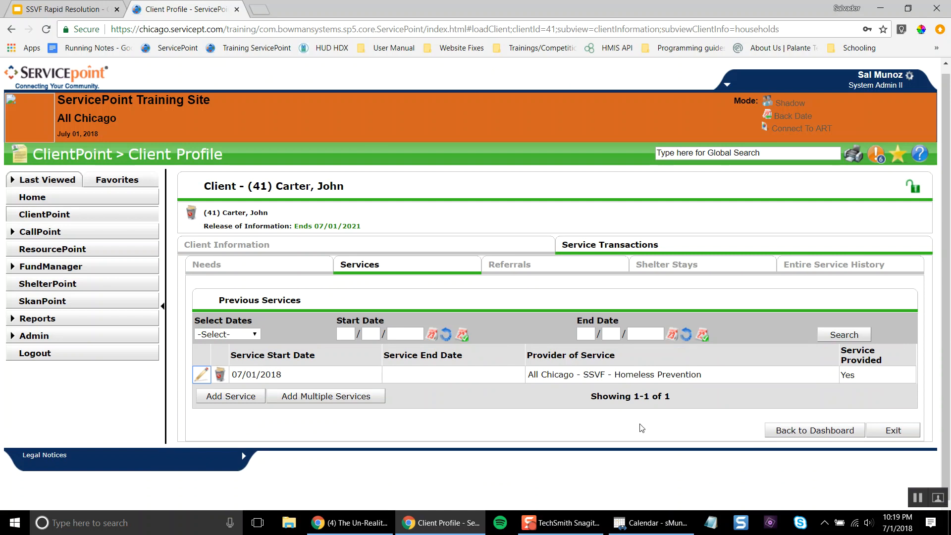
left_click(382, 246)
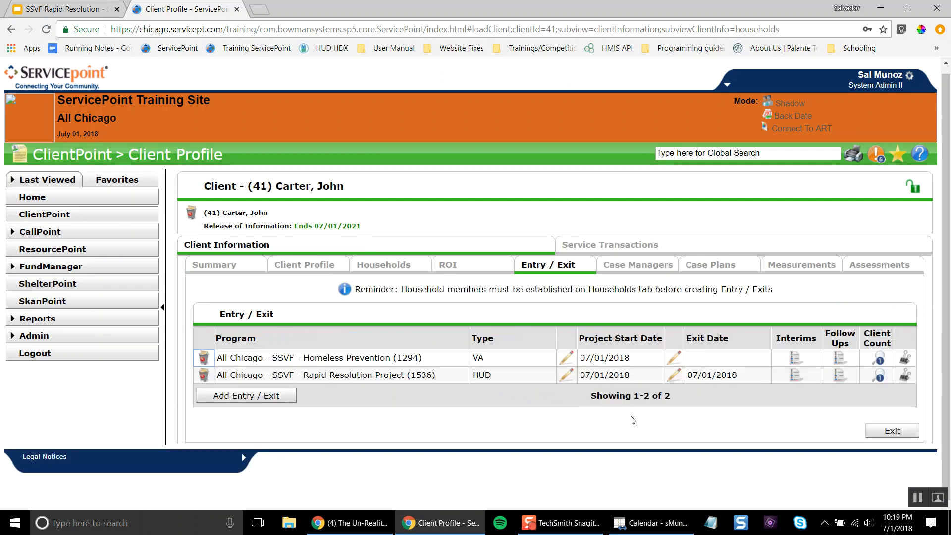
left_click(388, 375)
left_click_drag(388, 375, 222, 378)
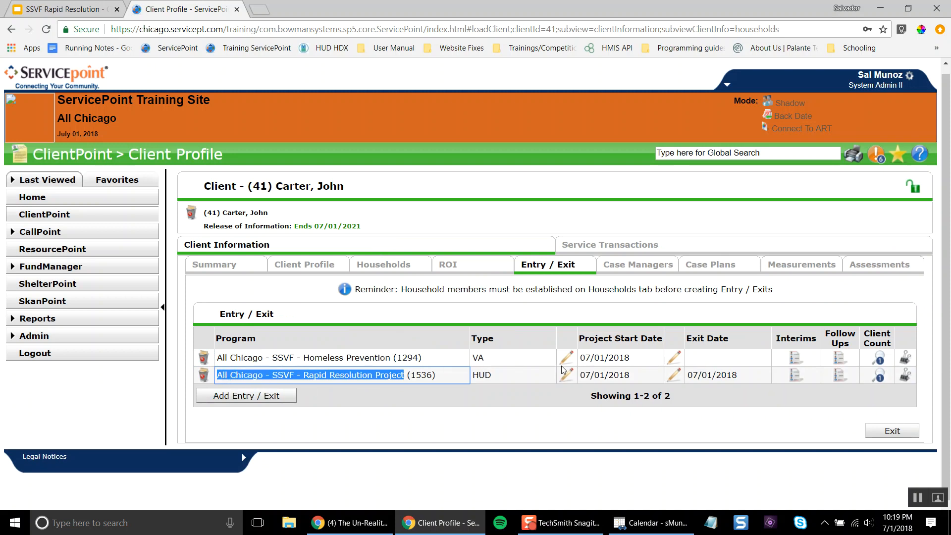
triple_click(374, 356)
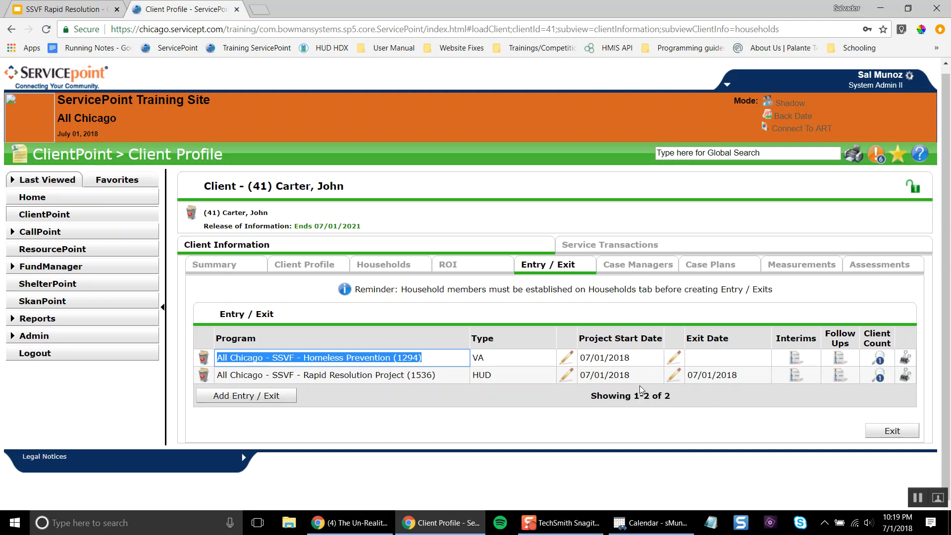
Start the slideshow from slide 5, the Questions? slide, in the Google Slides tab
left_click(735, 377)
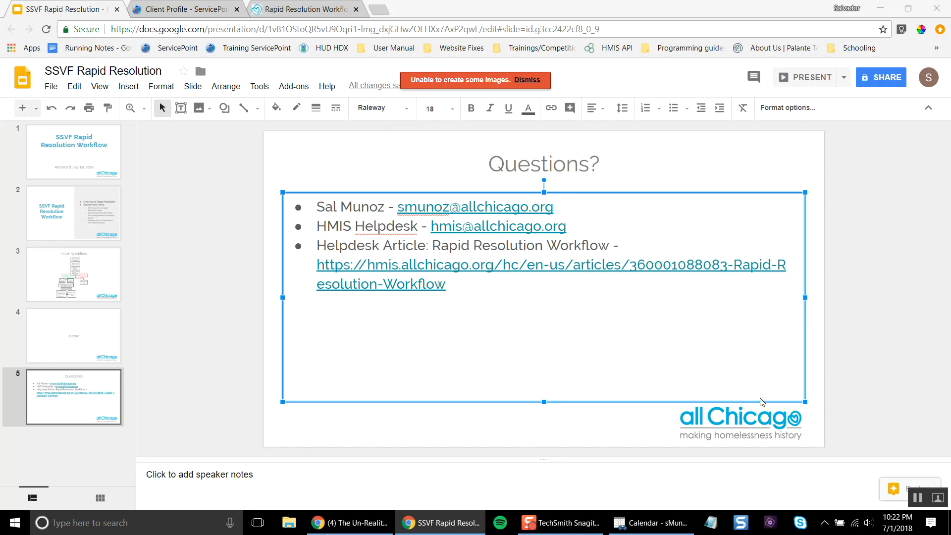
left_click(782, 80)
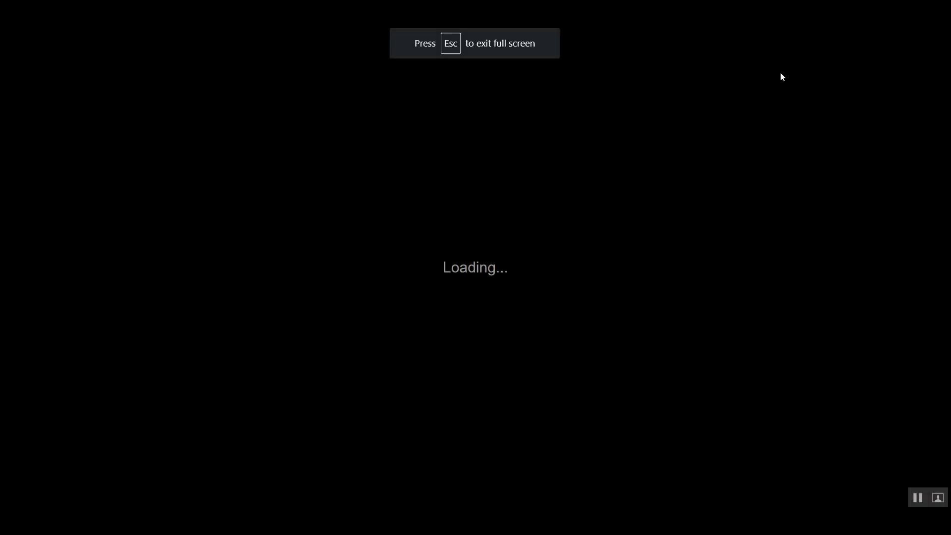